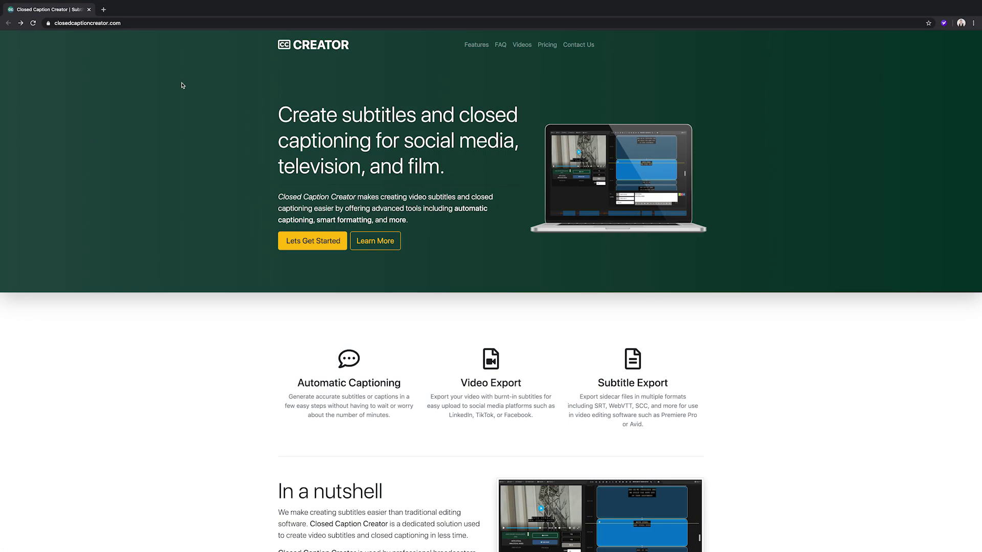
scroll(195, 86, "down", 5)
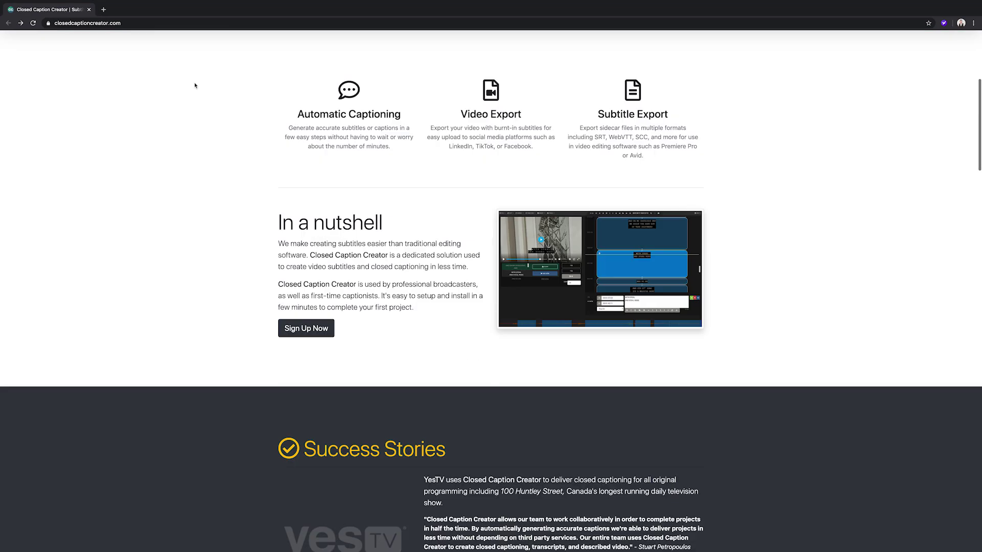
scroll(194, 86, "down", 10)
scroll(195, 85, "down", 15)
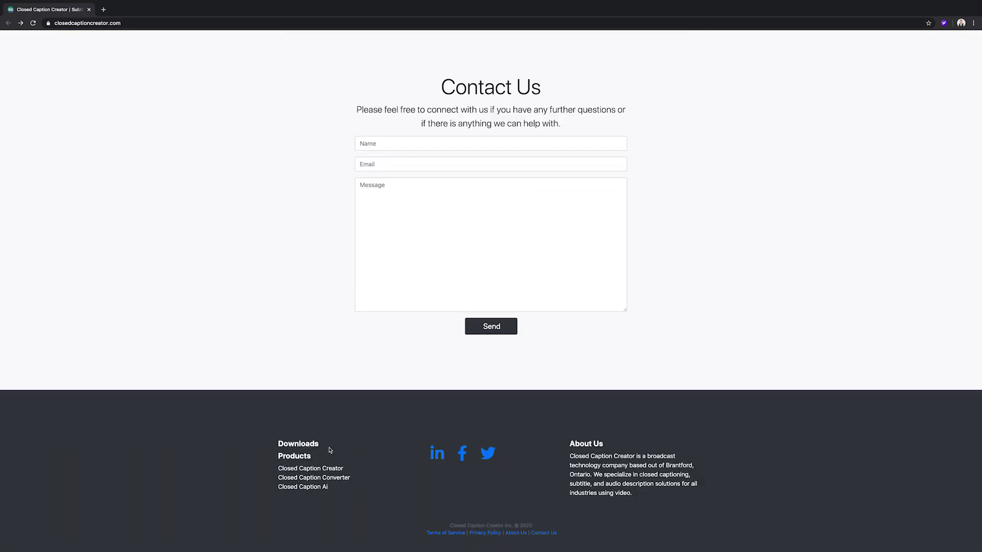
Open the closedcaptioncreator.com Downloads page and download the Mac version.
left_click(296, 446)
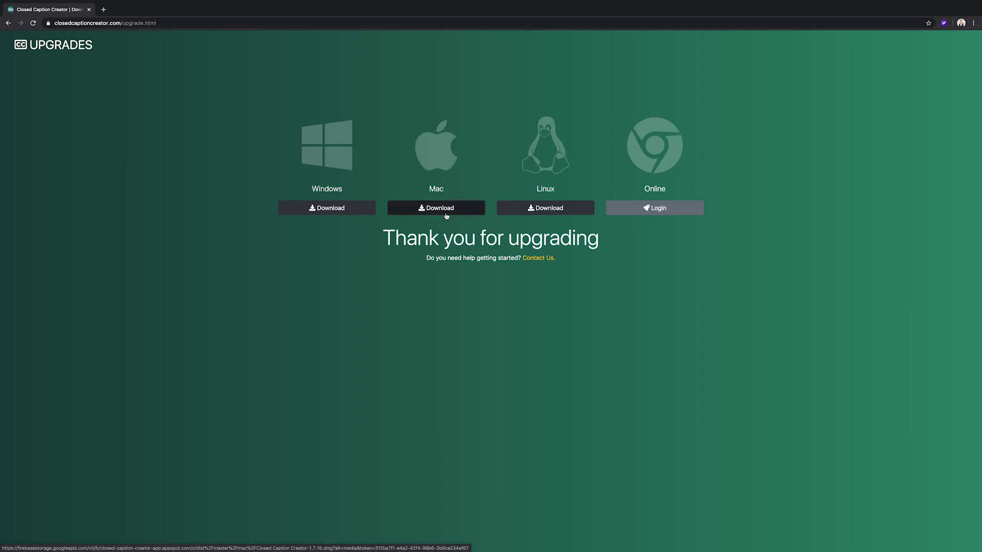
left_click(446, 216)
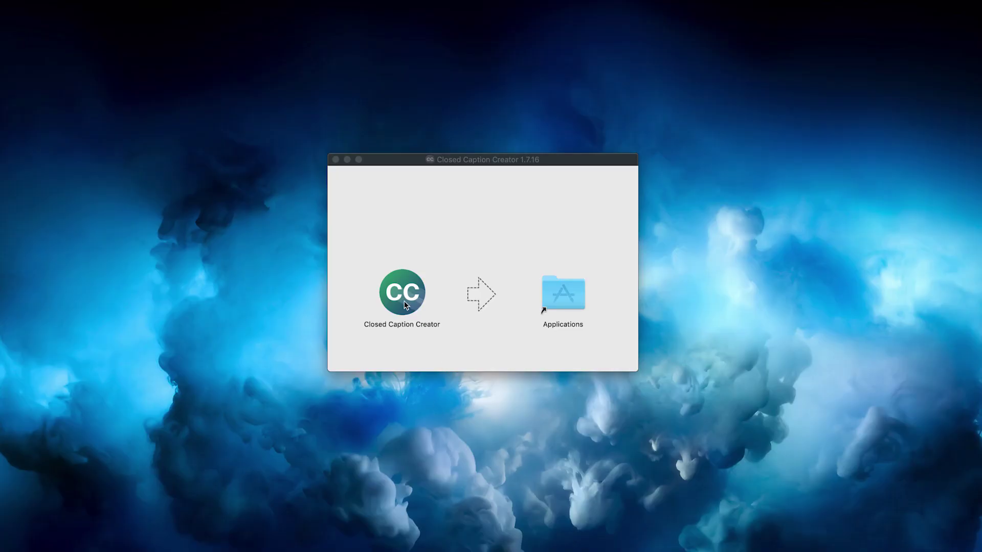
Drag the Closed Caption Creator icon onto the Applications folder to install it.
mouse_move(402, 295)
left_mouse_down()
mouse_move(561, 326)
mouse_move(568, 304)
left_mouse_up()
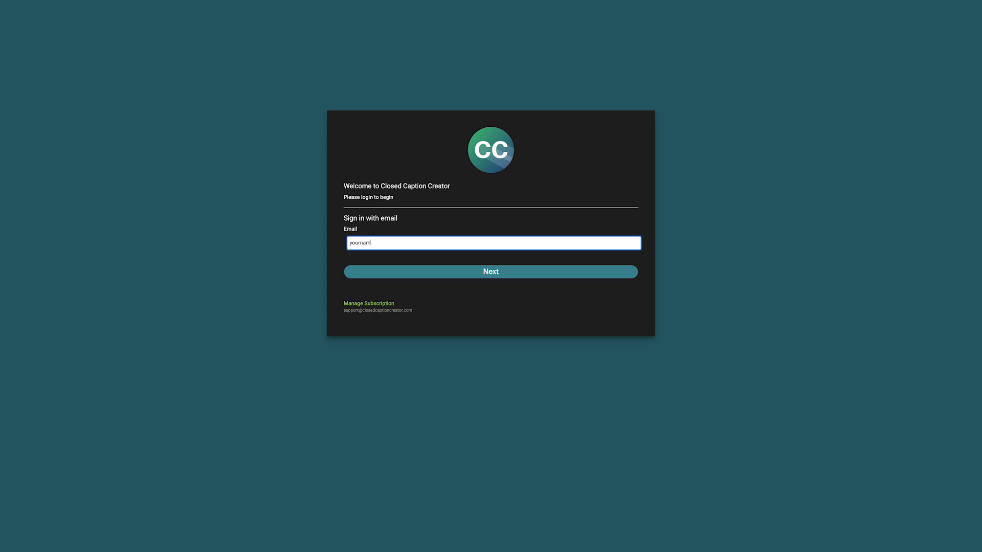
type("@")
type("com")
Submit the account email and continue to the password field.
left_click(379, 271)
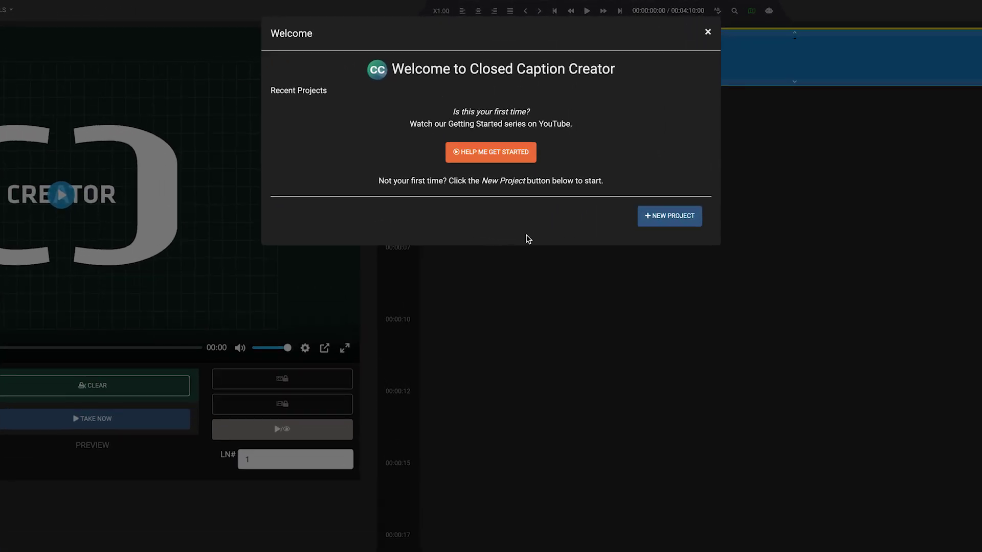
Start a new project and select the default name Untitled to replace it.
left_click(667, 222)
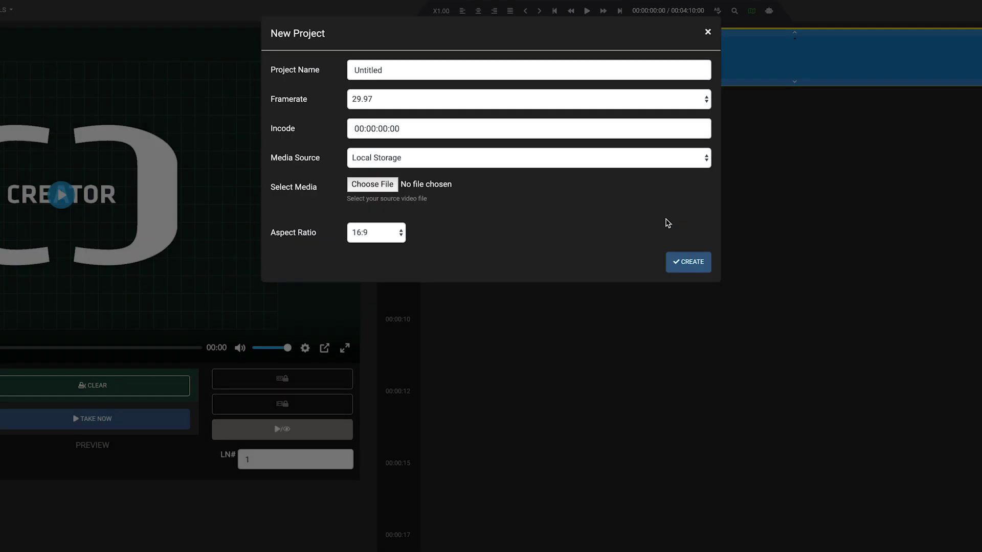
left_click(451, 69)
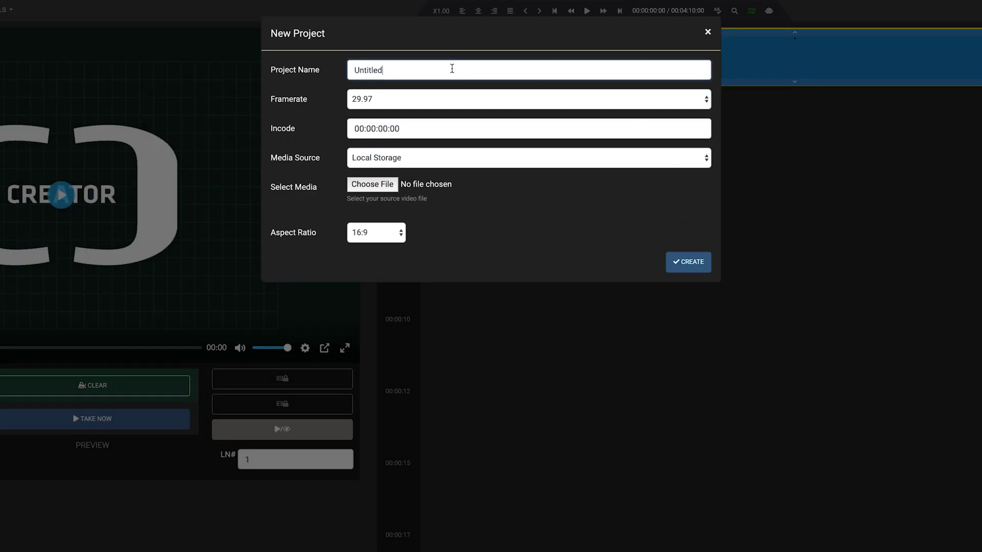
double_click(452, 69)
type("Snowboard ")
type("Interview")
Keep Local Storage, load Snowboard Interview.mp4, and create the Snowboard Interview project.
left_click(436, 161)
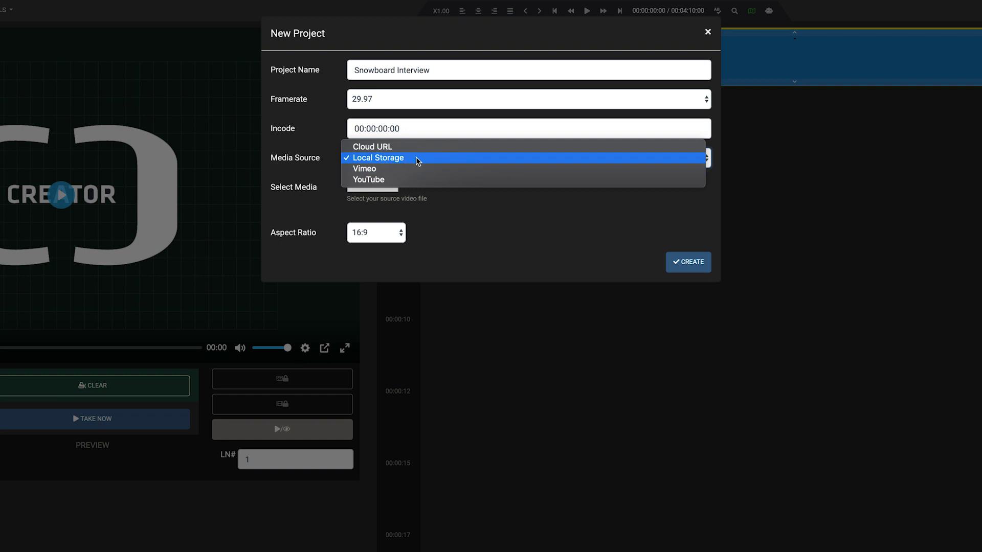
left_click(416, 158)
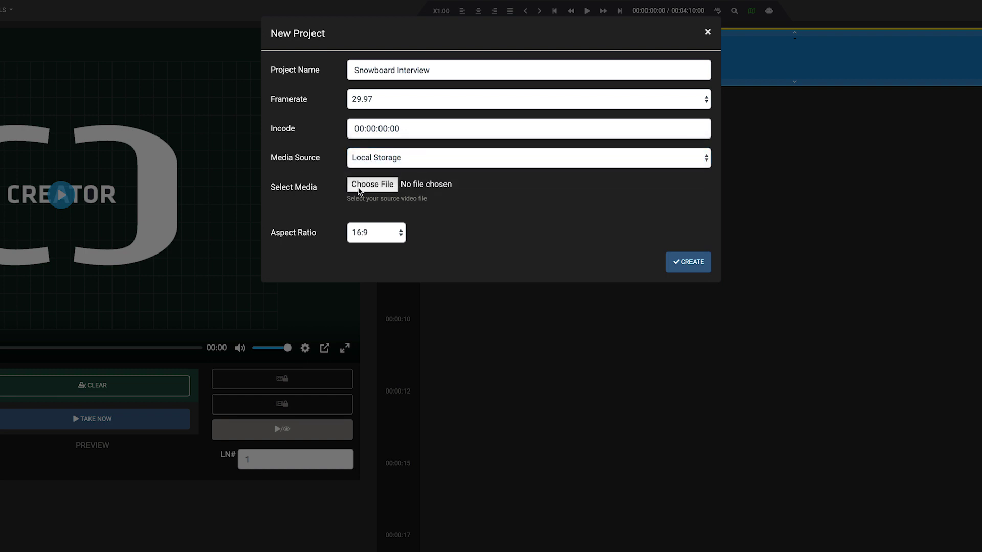
left_click(358, 190)
left_click(361, 30)
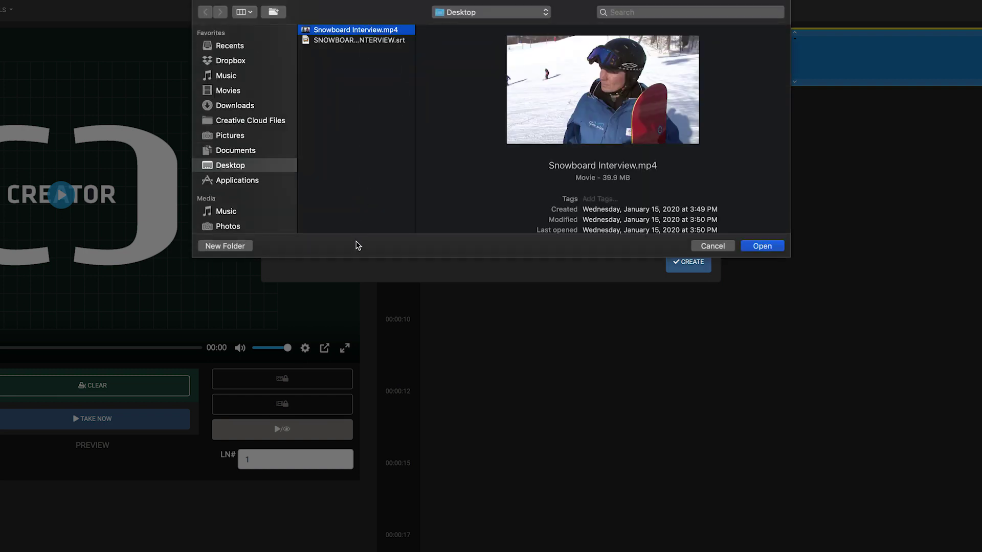
left_click(768, 244)
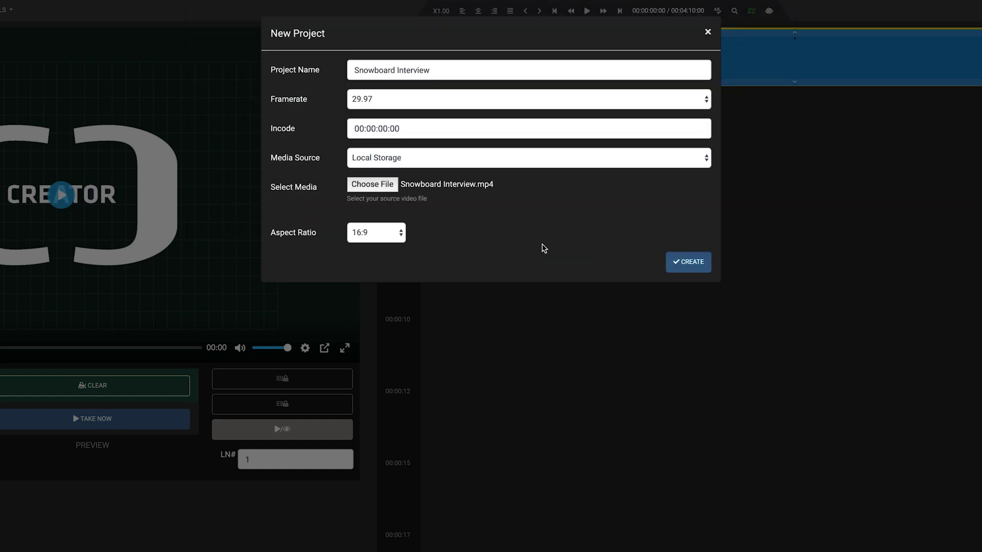
left_click(675, 269)
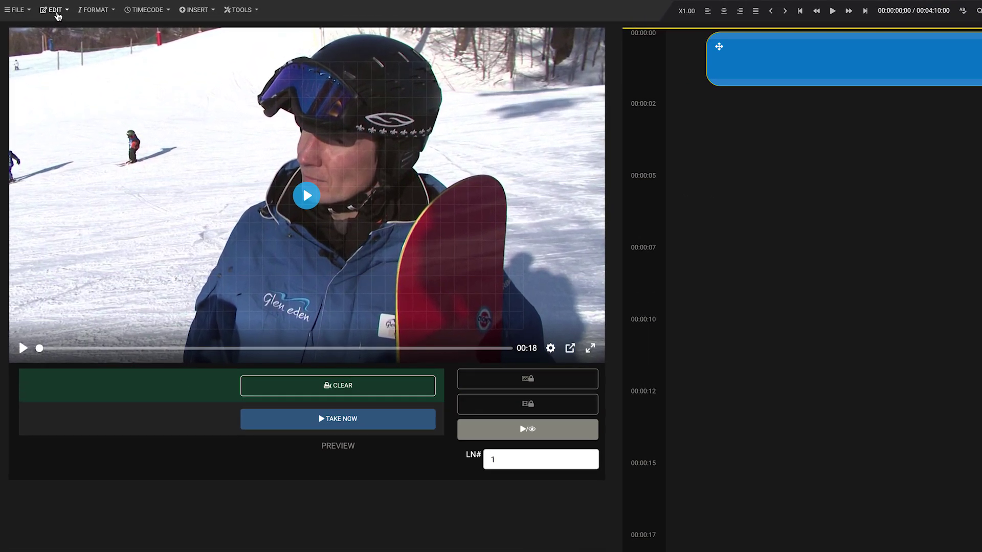
In the keyboard shortcut settings, rebind Play/Pause Video to the grave key.
left_click(51, 10)
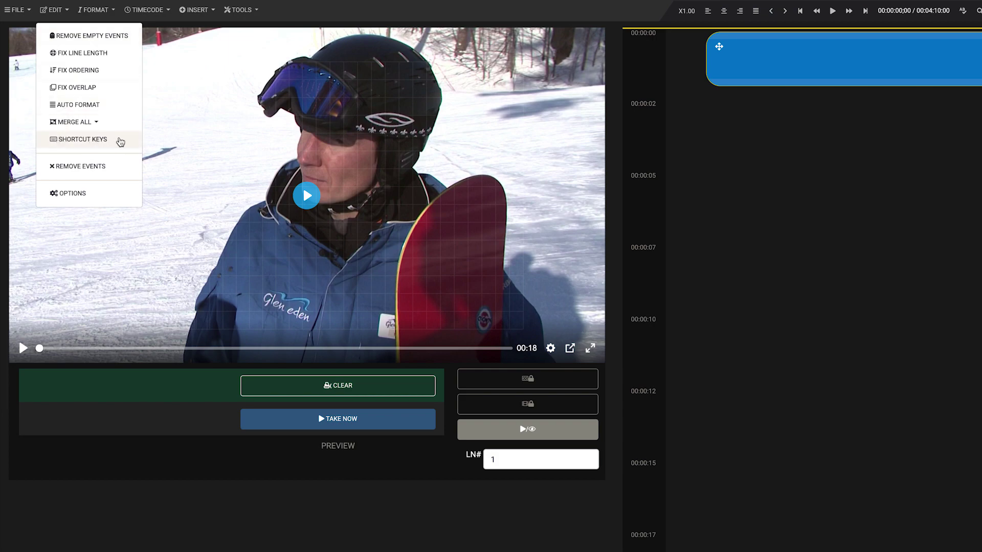
left_click(119, 141)
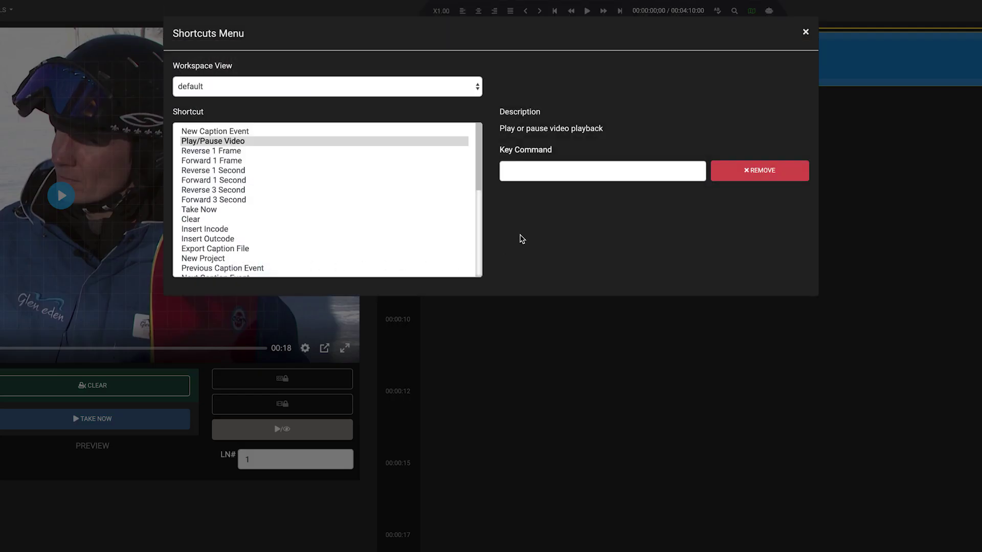
scroll(451, 190, "down", 1)
scroll(447, 186, "down", 3)
scroll(447, 186, "up", 3)
scroll(447, 186, "up", 1)
left_click(273, 126)
left_click(312, 131)
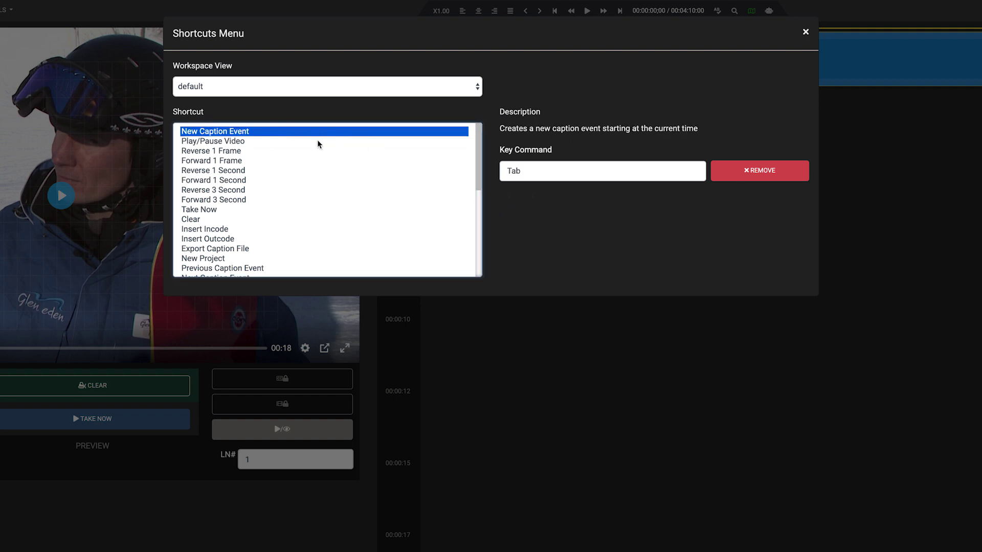
left_click(262, 142)
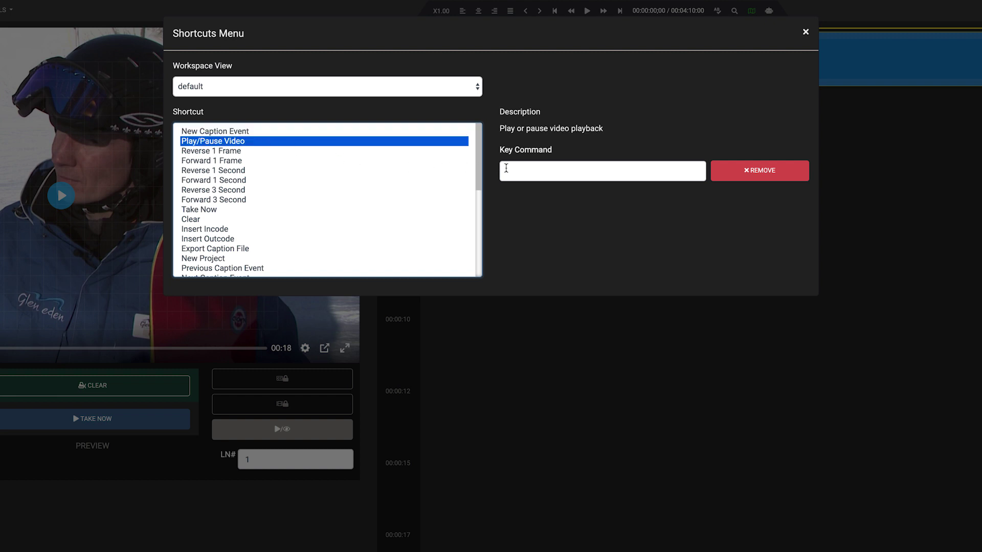
left_click(521, 170)
key("grave")
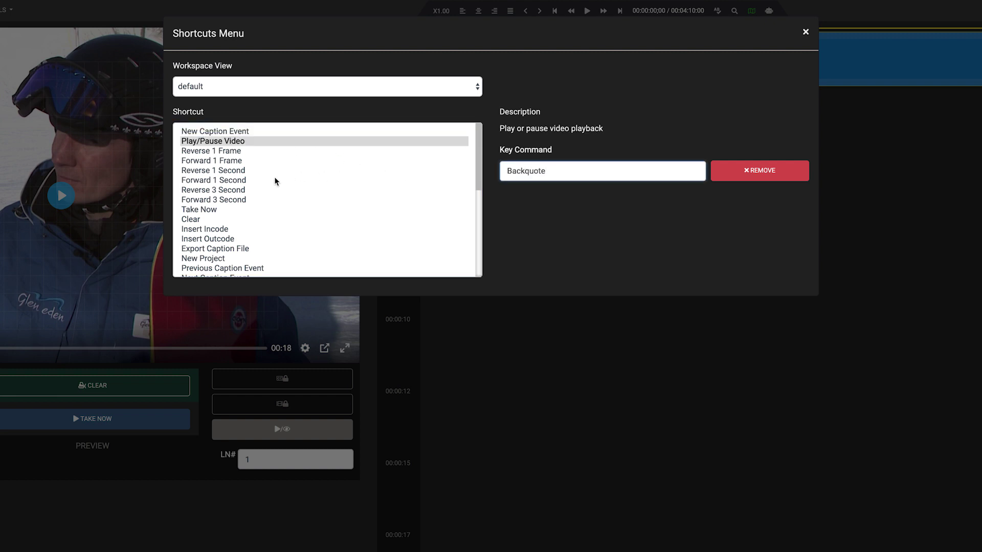
Bind Reverse 3 Second to PageDown and Forward 3 Second to PageUp, then close the settings.
left_click(239, 192)
left_click(502, 172)
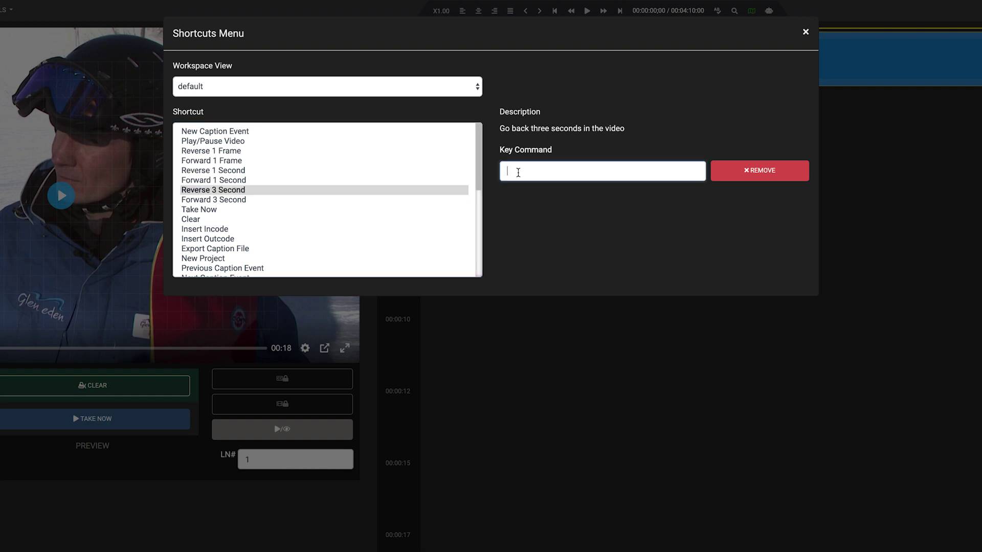
key("Page_Down")
left_click(234, 198)
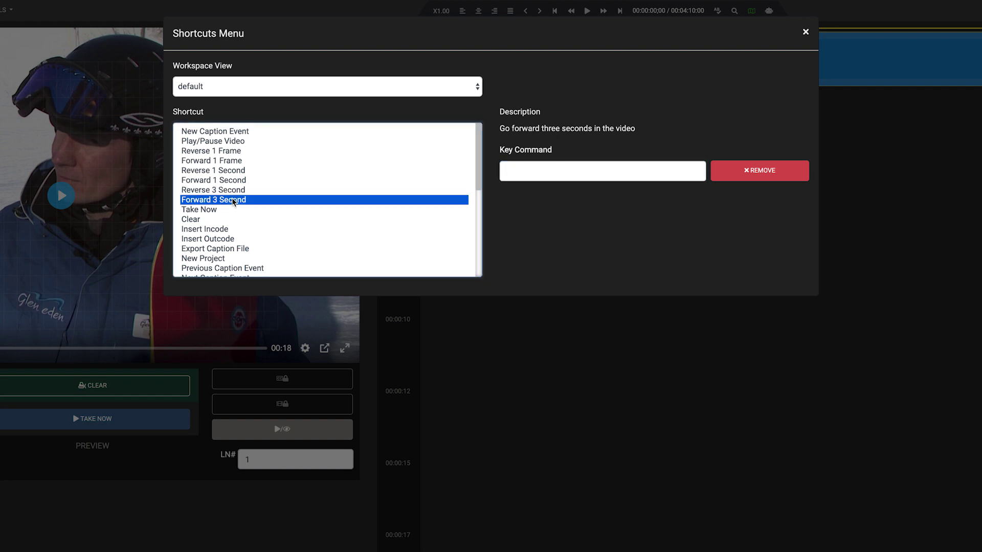
left_click(530, 172)
key("Page_Up")
type("PageUp")
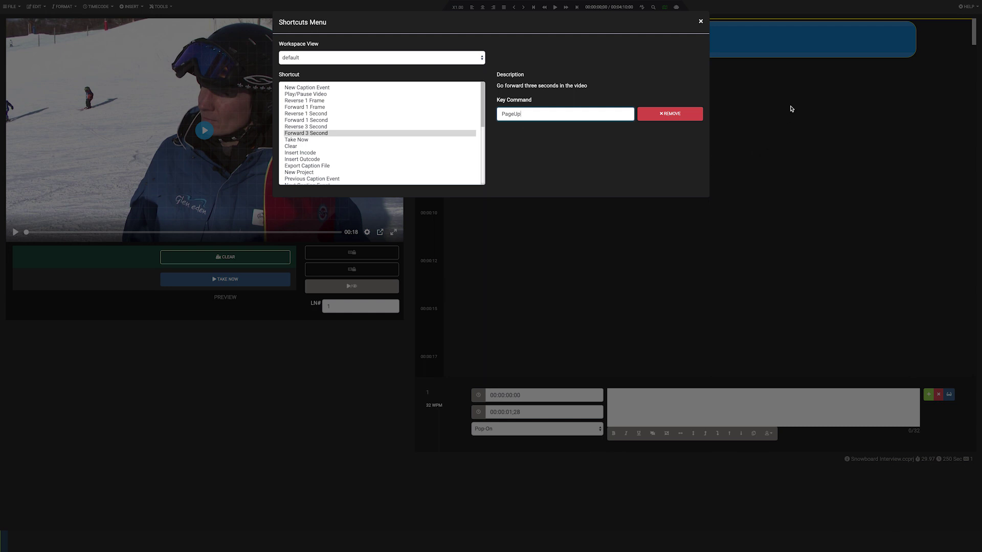
left_click(791, 109)
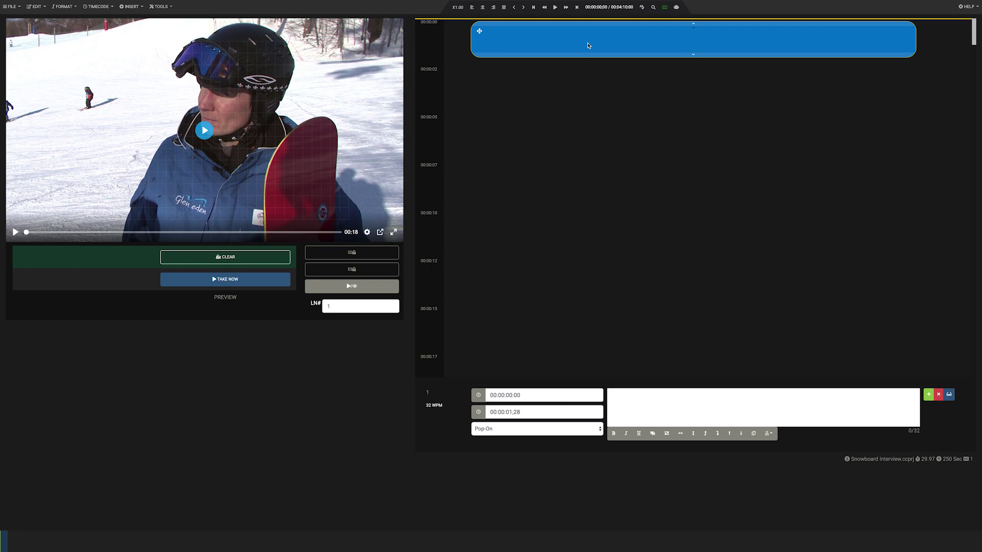
Start playback and type the terrain-park question into the first caption across three lines.
left_click(608, 400)
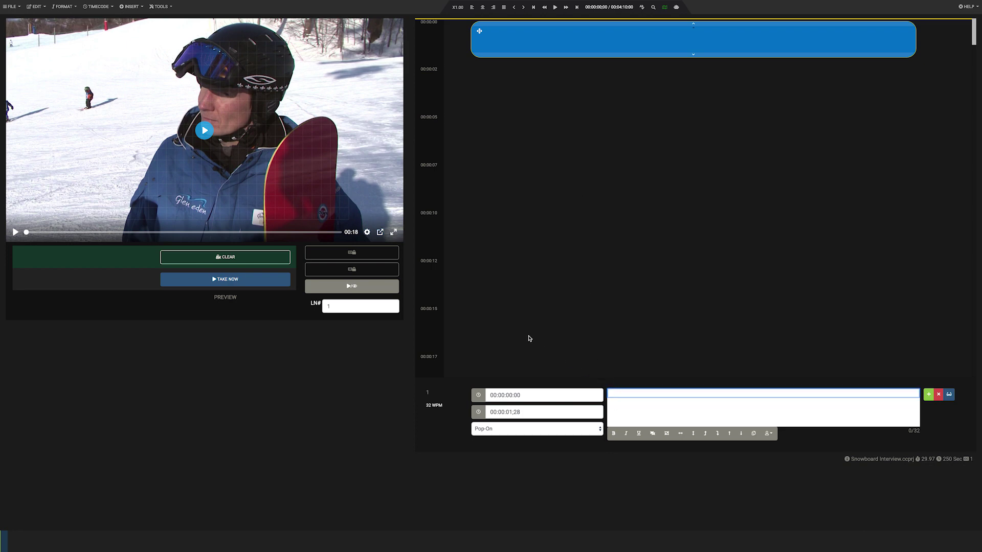
key("ctrl+space")
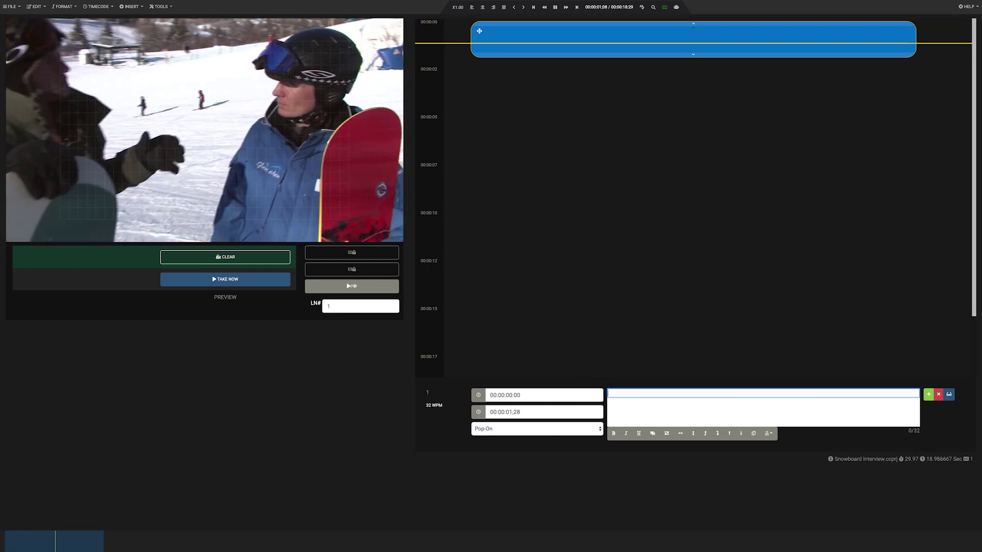
type("So")
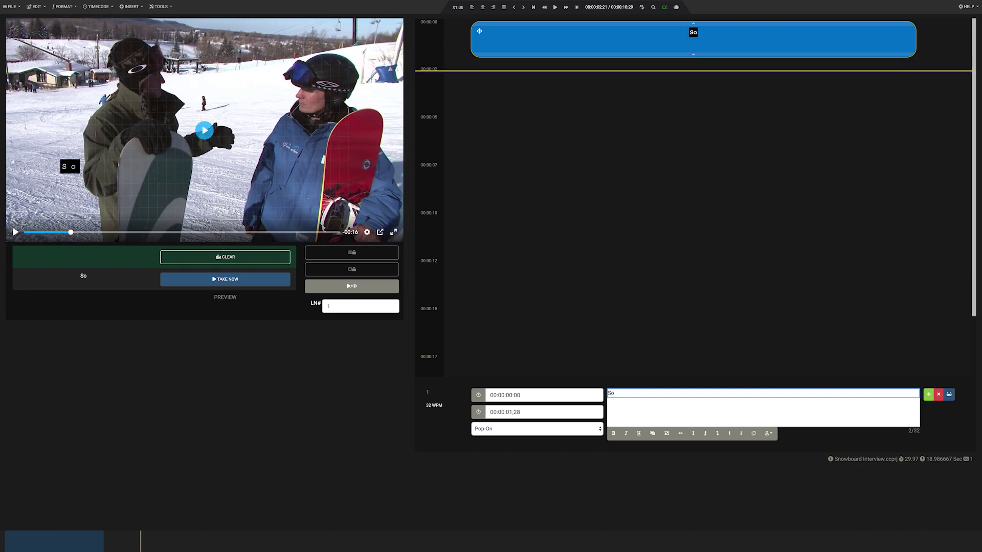
type(" what kind of stuff")
key("Return")
type("is really important when")
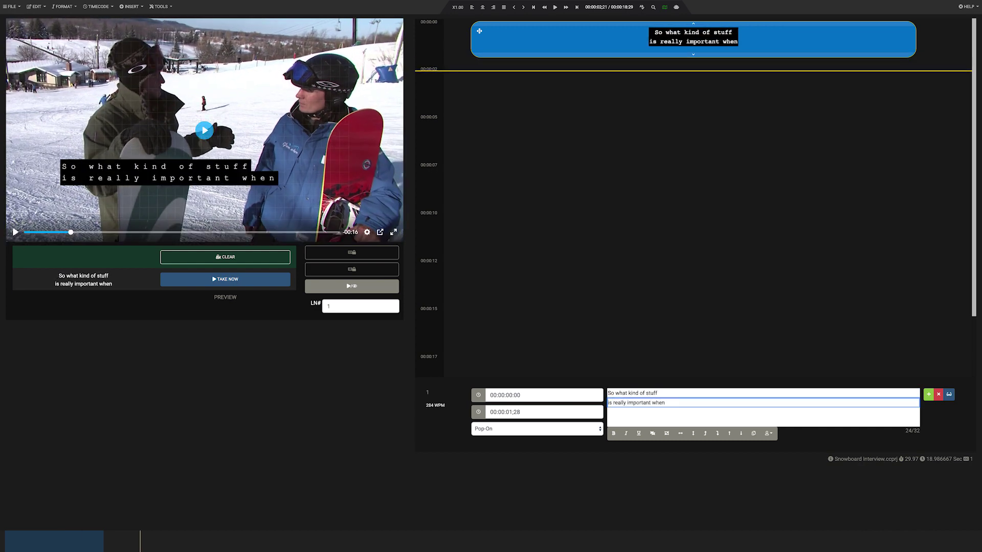
type(" you're")
key("Return")
type("riding in the terrain park?")
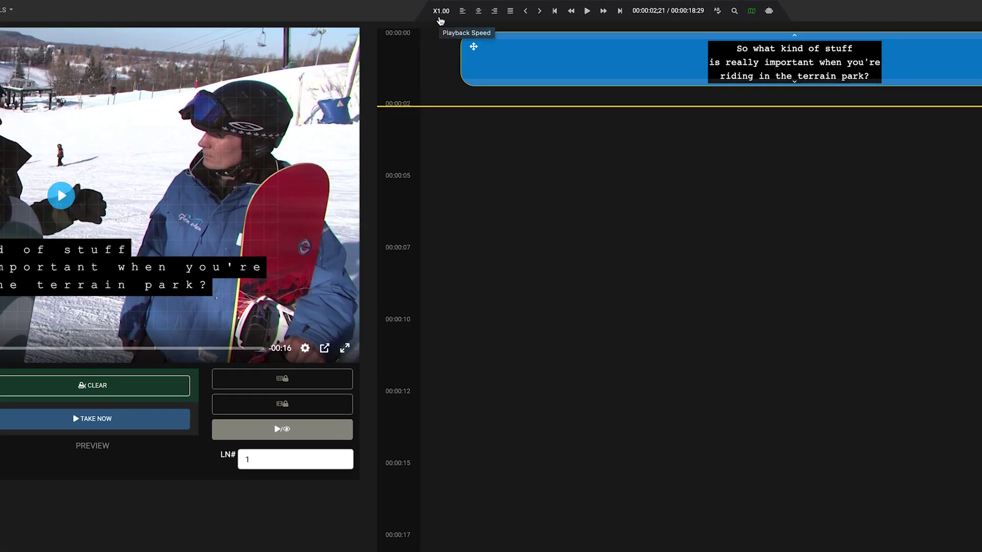
Raise the video playback speed step by step through 3.5x to 4x.
left_click(440, 19)
left_click(441, 19)
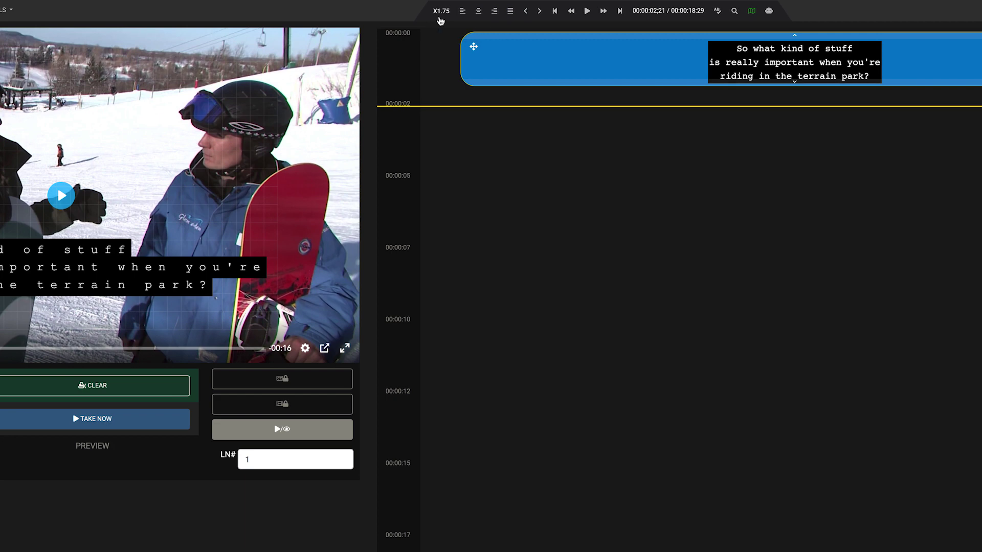
left_click(441, 18)
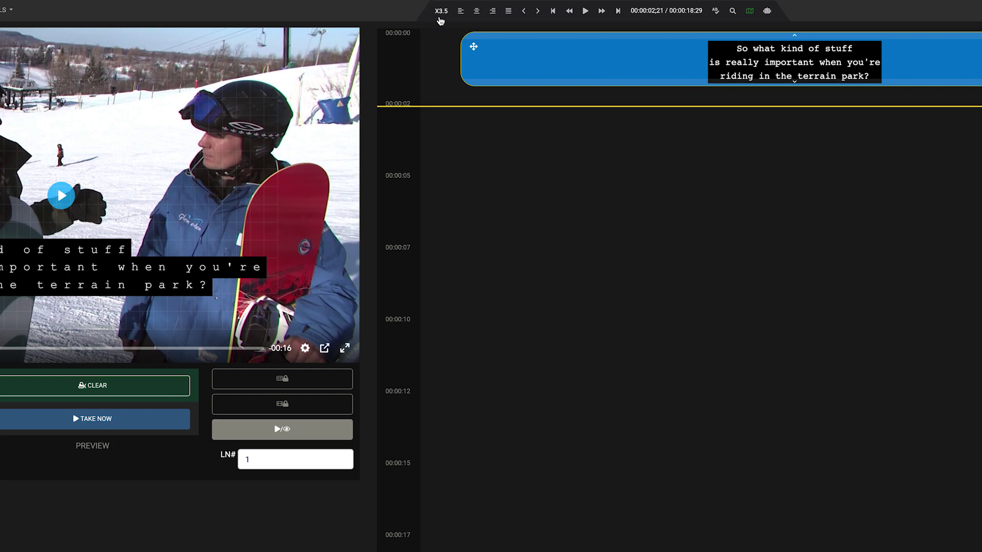
left_click(440, 18)
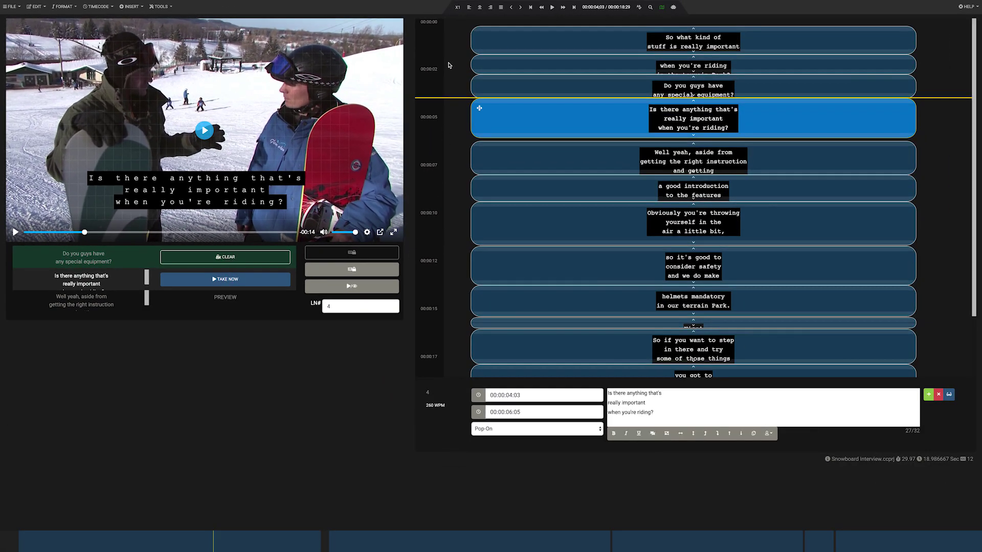
Play from the first caption, taking each caption live, and pause when the fifth airs.
left_click(476, 35)
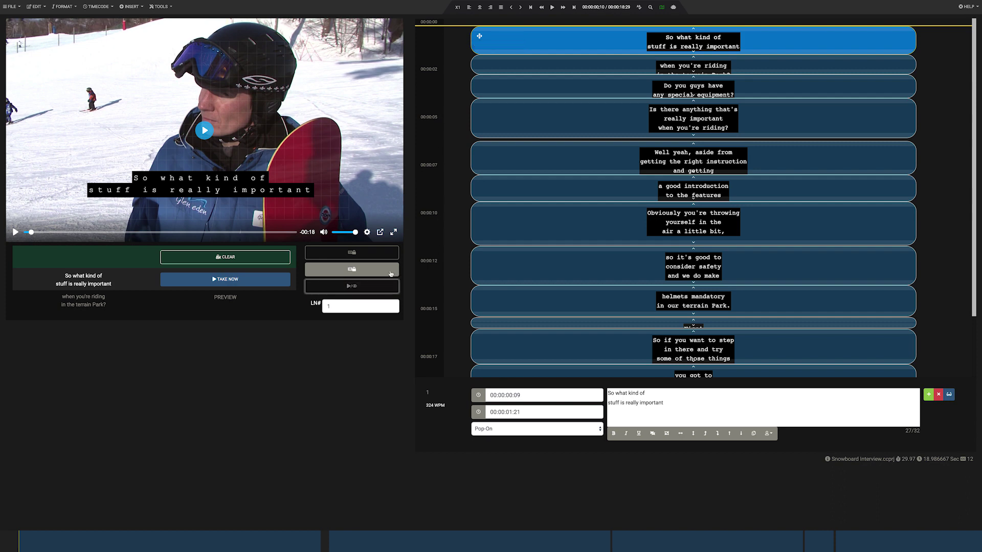
left_click(391, 274)
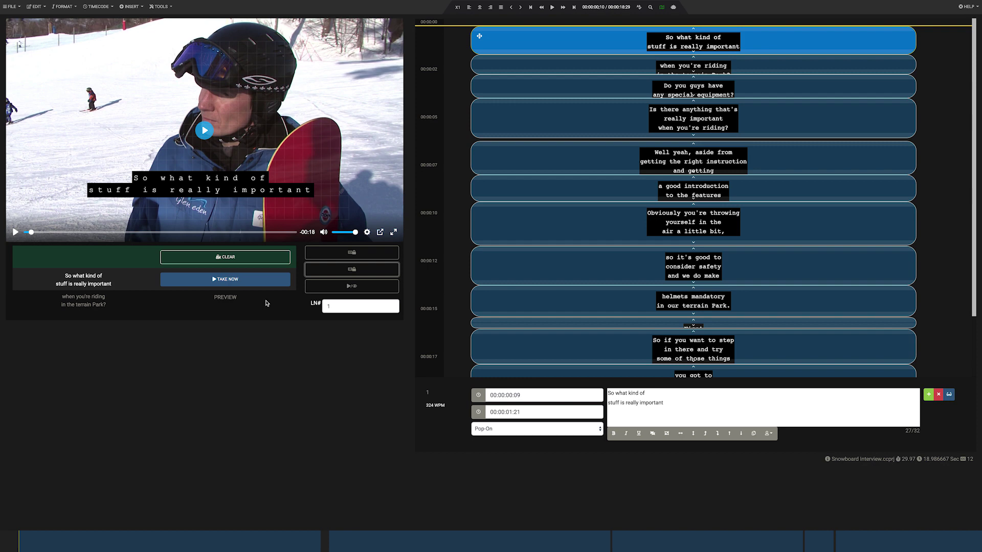
left_click(259, 282)
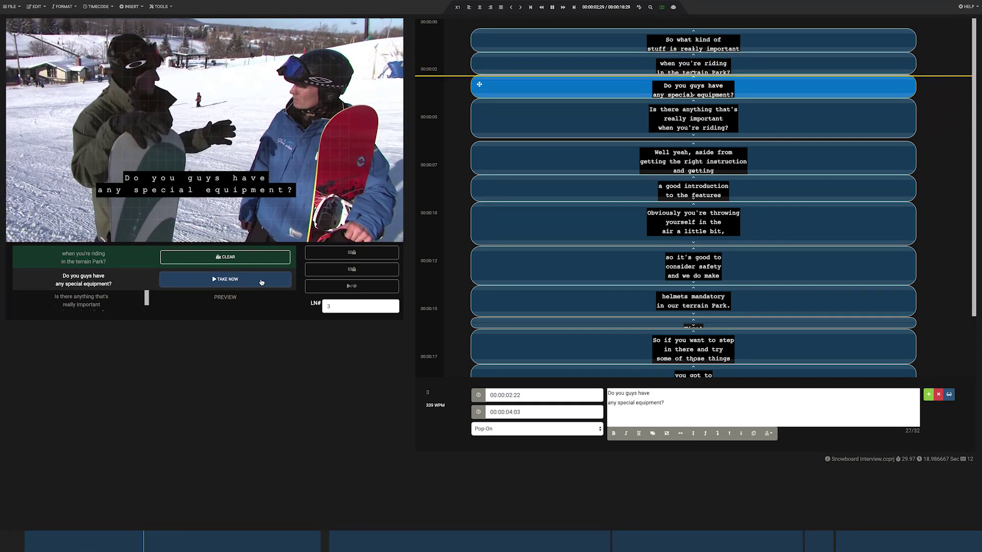
left_click(260, 282)
left_click(263, 281)
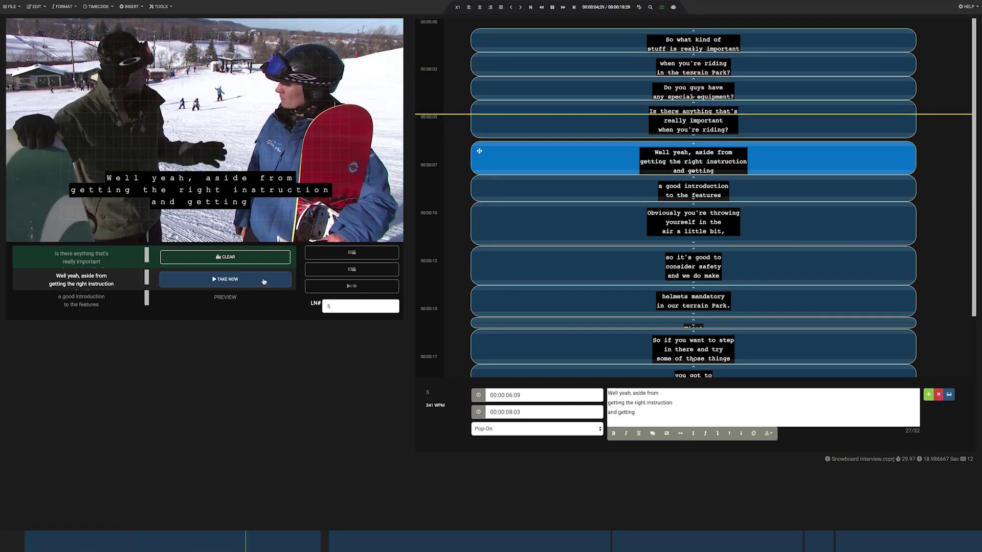
key("space")
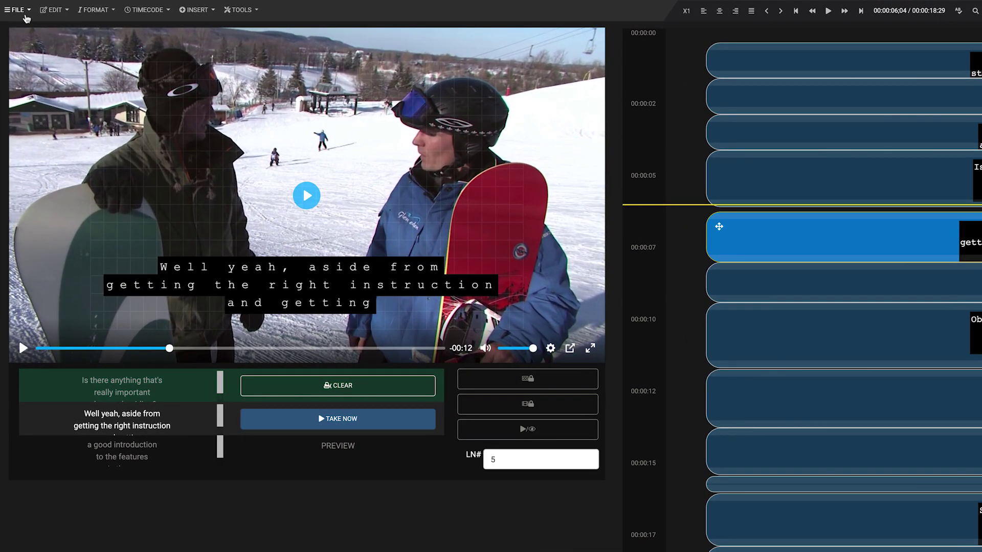
Export the captions in SRT format as SNOWBOARDINTERVIEW.srt on the Desktop.
left_click(16, 9)
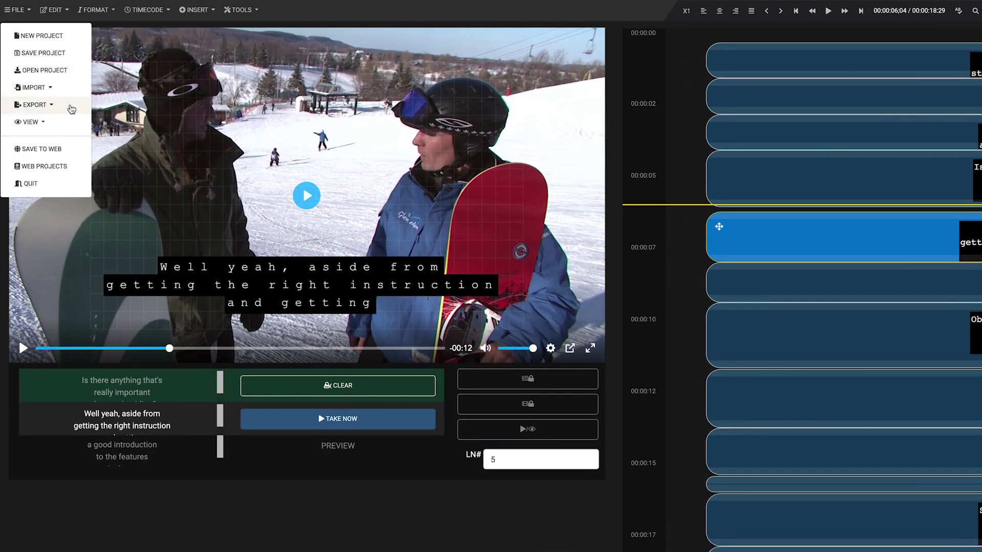
mouse_move(34, 105)
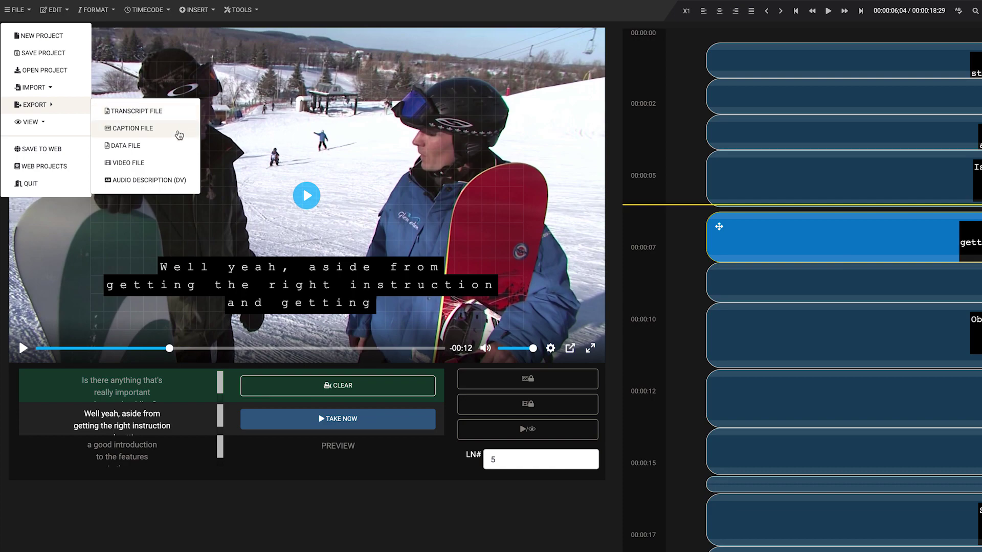
left_click(178, 135)
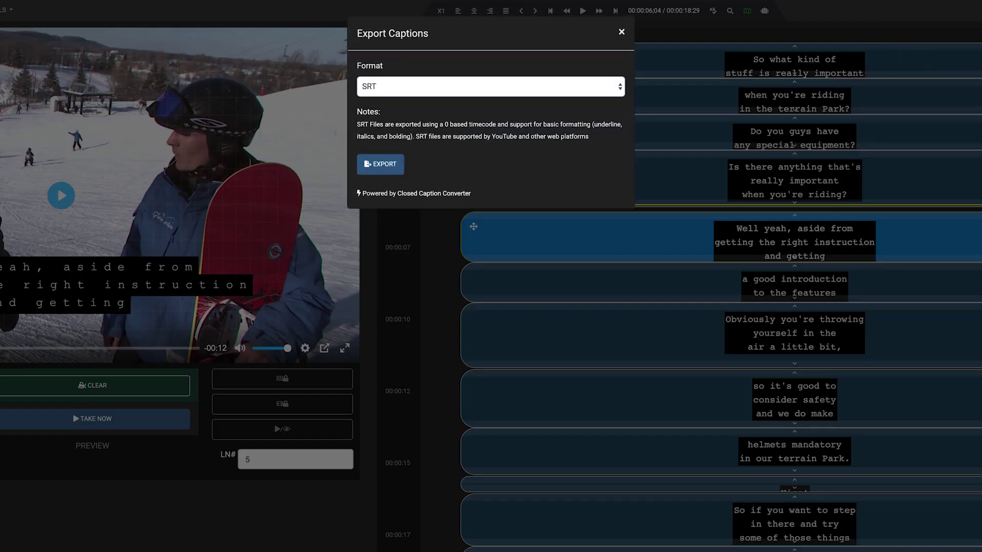
left_click(509, 91)
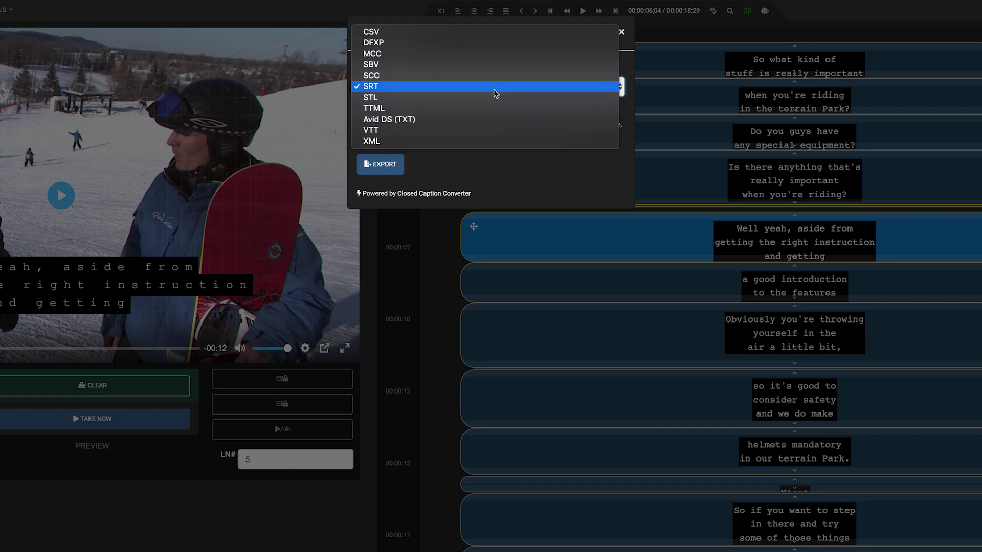
left_click(494, 91)
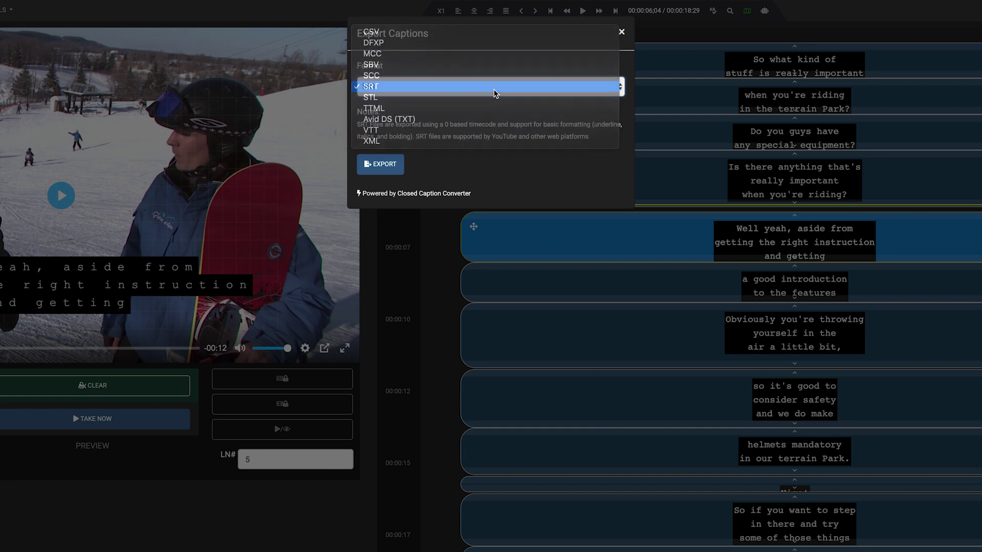
left_click(401, 174)
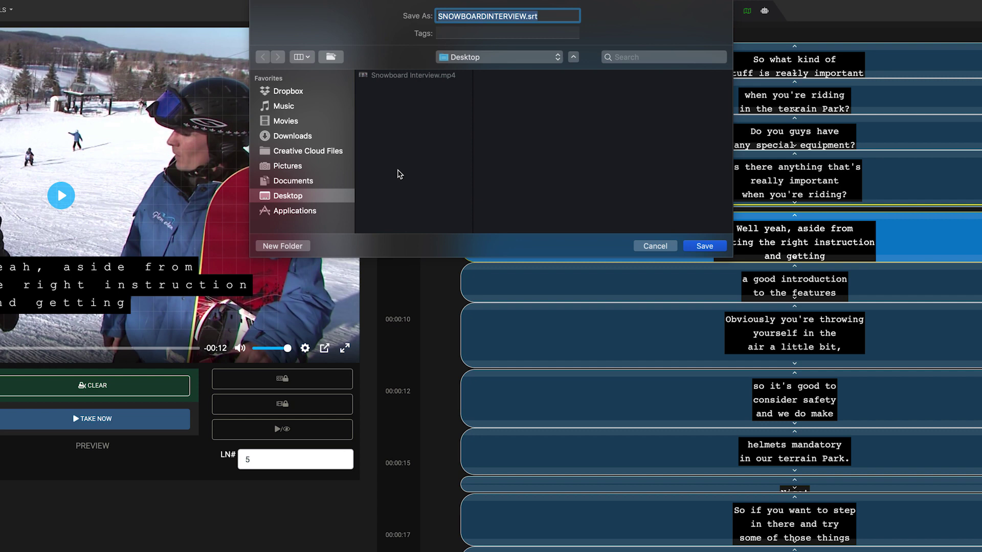
left_click(705, 246)
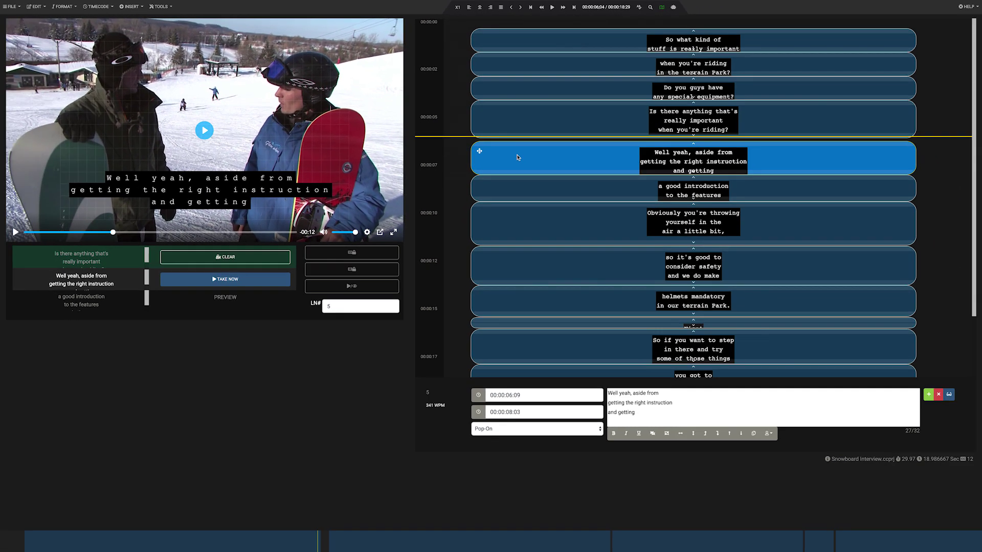